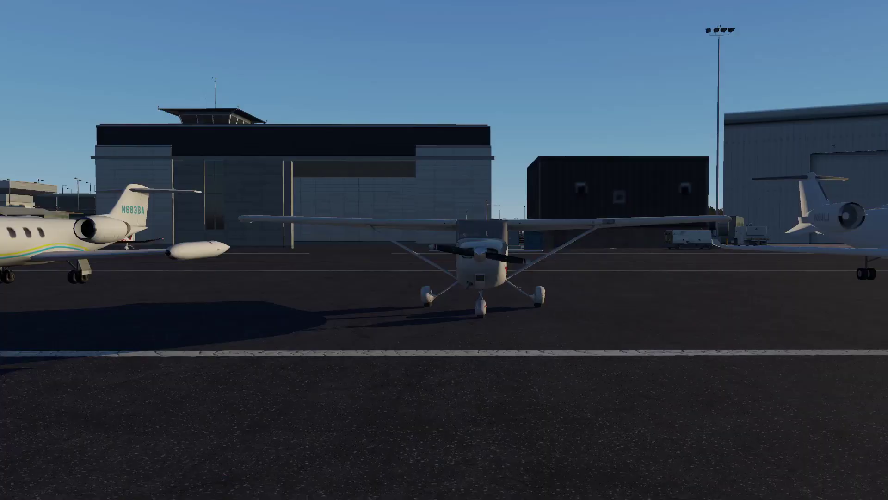
Inspect the Cessna's propeller disc from the external circling view, orbiting around the aircraft, and return to the cockpit view
key("Up")
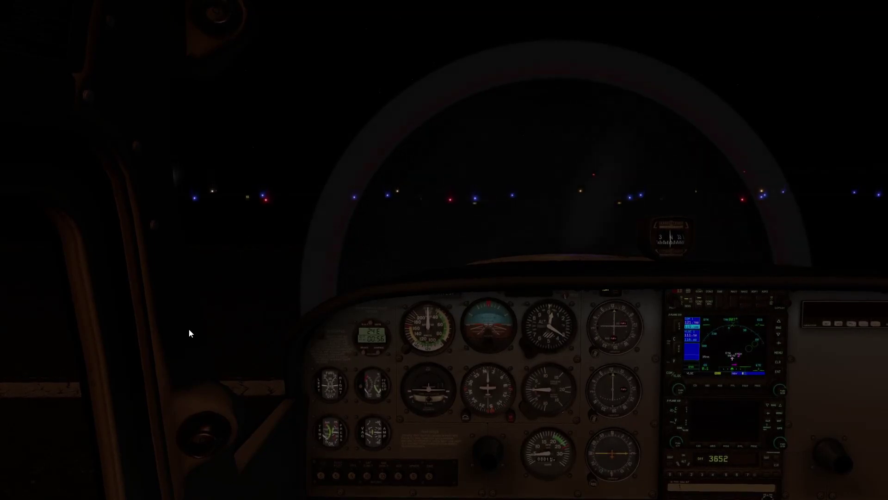
key("shift+8")
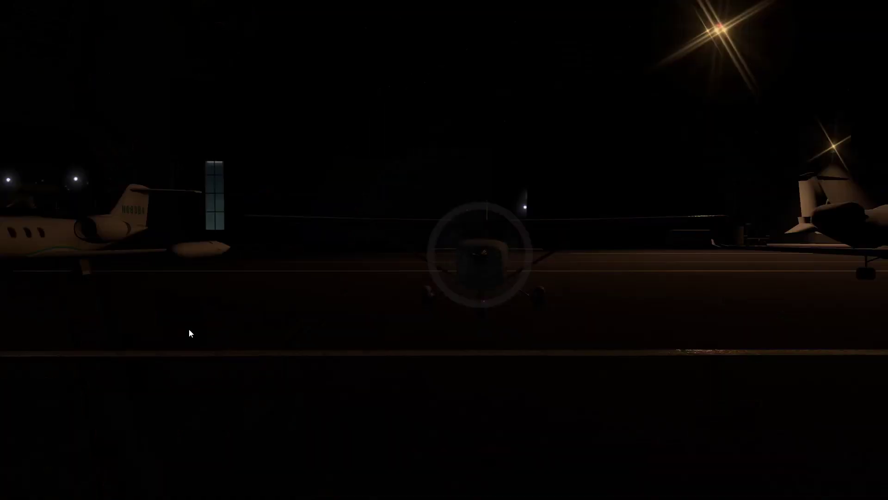
key("Right")
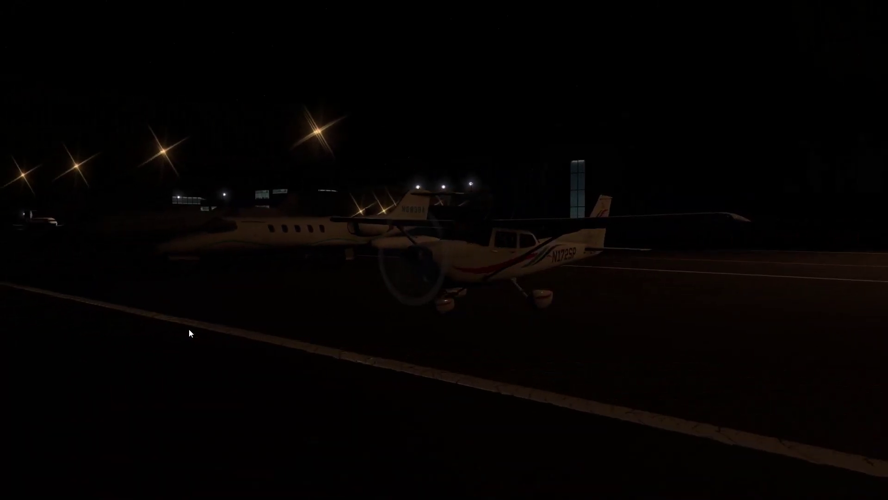
key("Up")
key("Right")
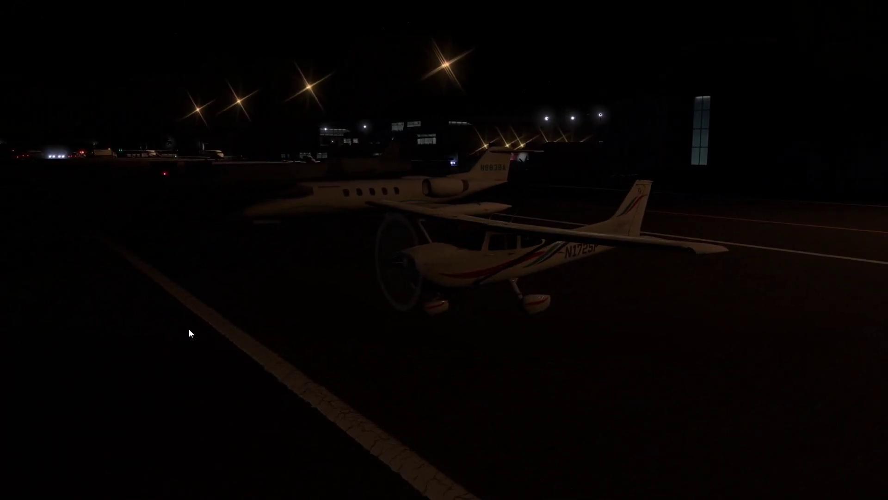
key("shift+9")
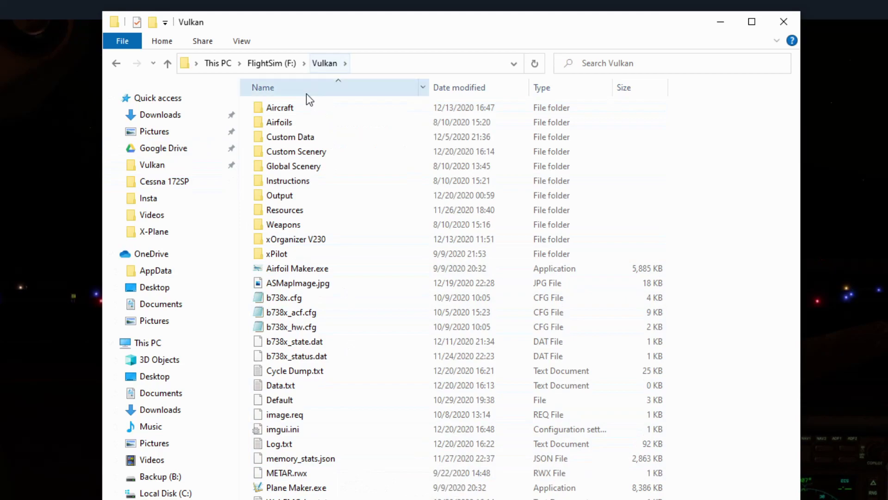
Open the Cessna 172SP folder inside Aircraft > Laminar Research of the Vulkan simulator folder
double_click(299, 107)
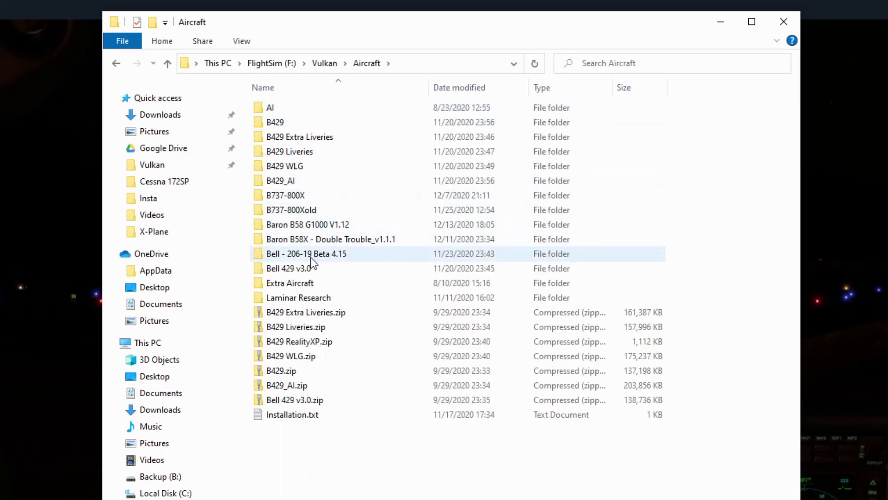
double_click(309, 303)
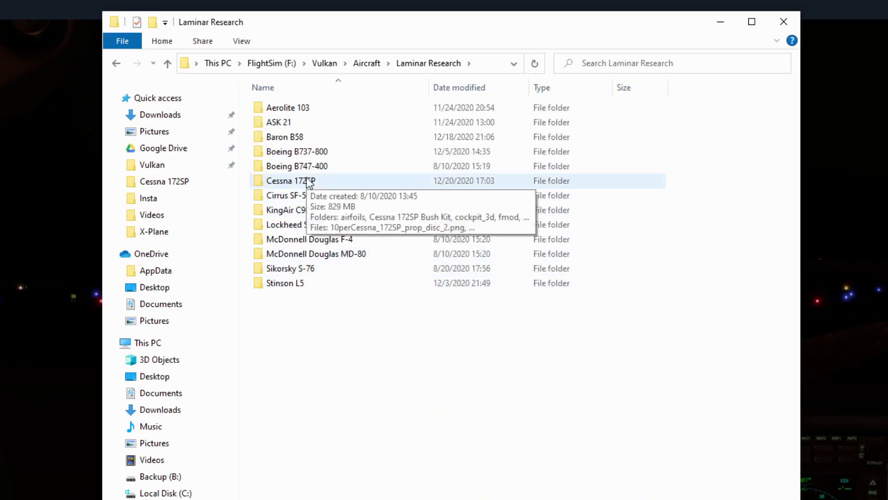
double_click(308, 181)
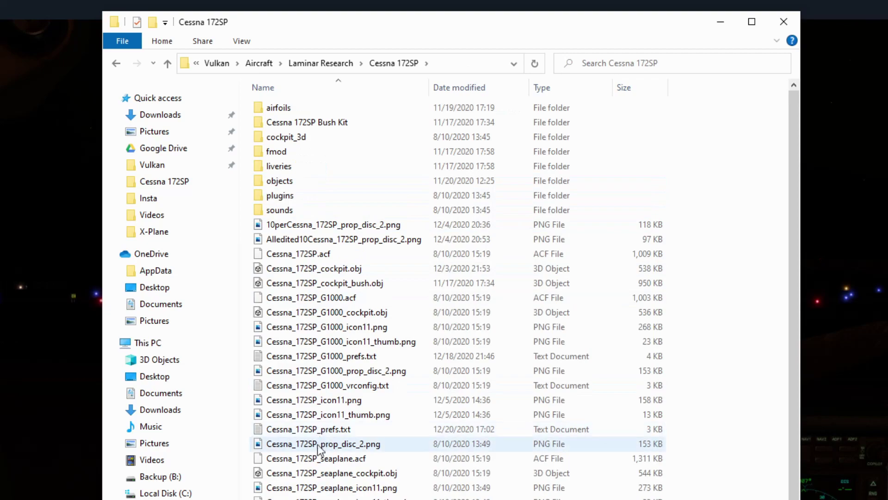
View the original propeller texture Cessna_172SP_prop_disc_2.png and close the image
left_click(316, 445)
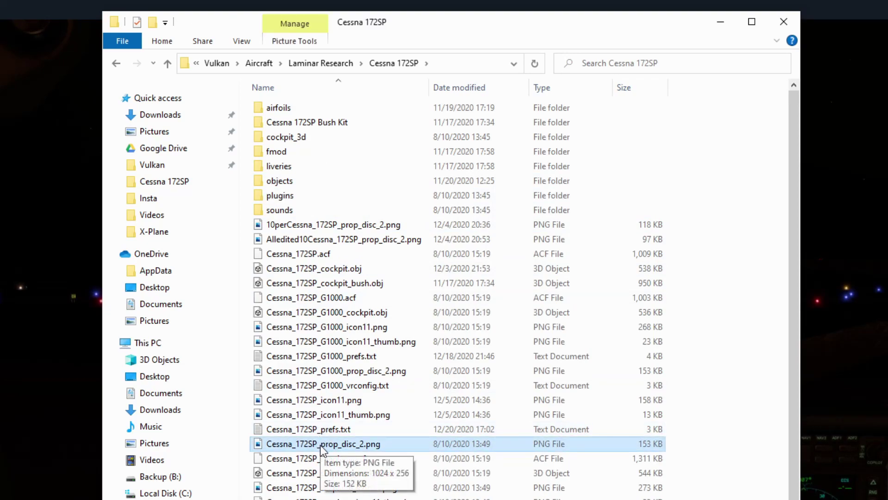
double_click(320, 444)
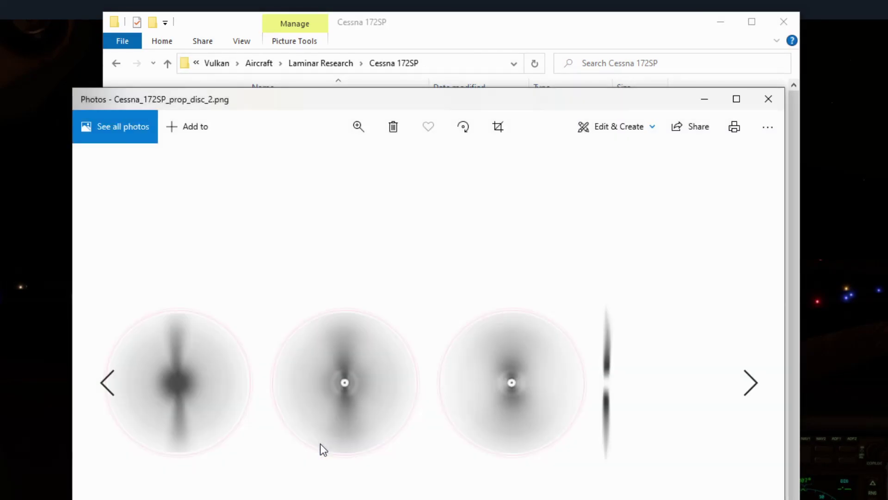
left_click_drag(346, 104, 386, 49)
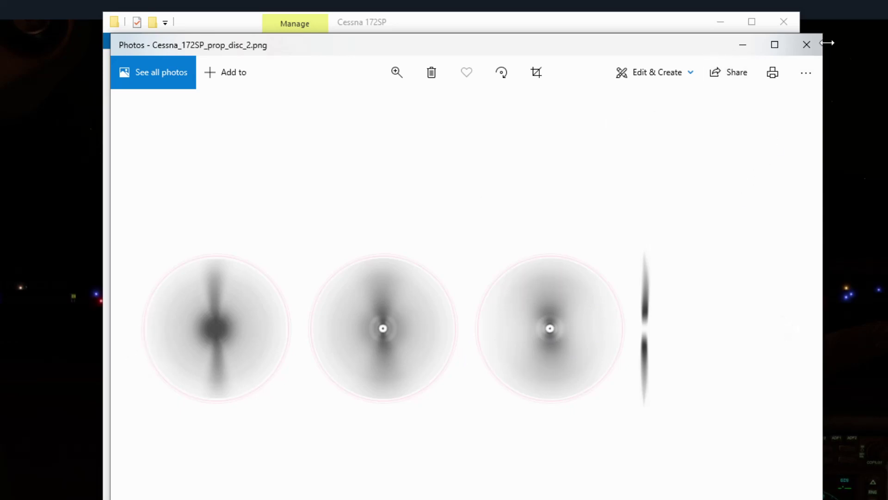
left_click(807, 45)
Examine the edited propeller textures 10perCessna_172SP_prop_disc_2.png, up close, and Alledited10Cessna_172SP_prop_disc_2.png, closing each image
left_click(306, 225)
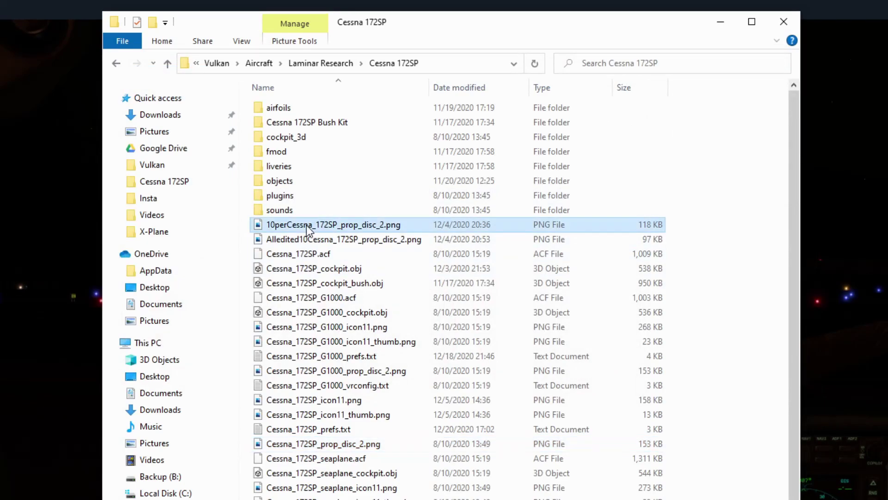
double_click(281, 225)
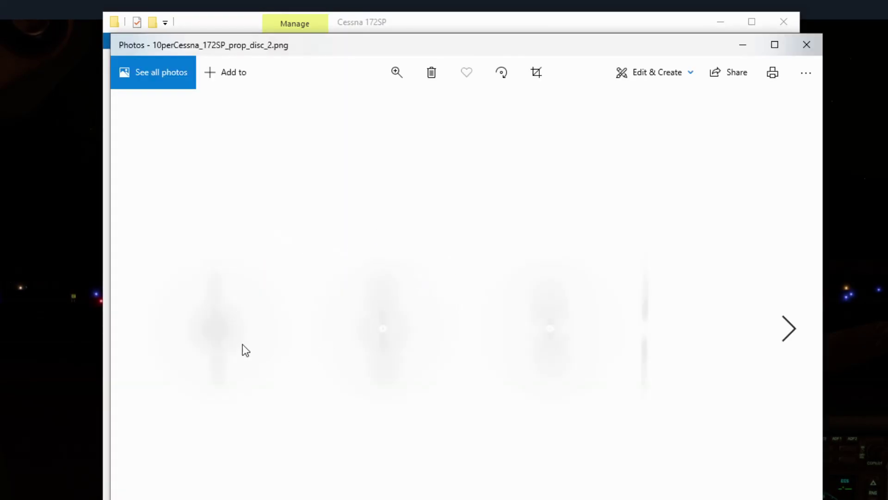
left_click(401, 80)
mouse_move(381, 109)
left_mouse_down()
mouse_move(413, 115)
mouse_move(394, 108)
left_mouse_up()
left_click_drag(744, 325, 253, 348)
left_click_drag(629, 357, 349, 342)
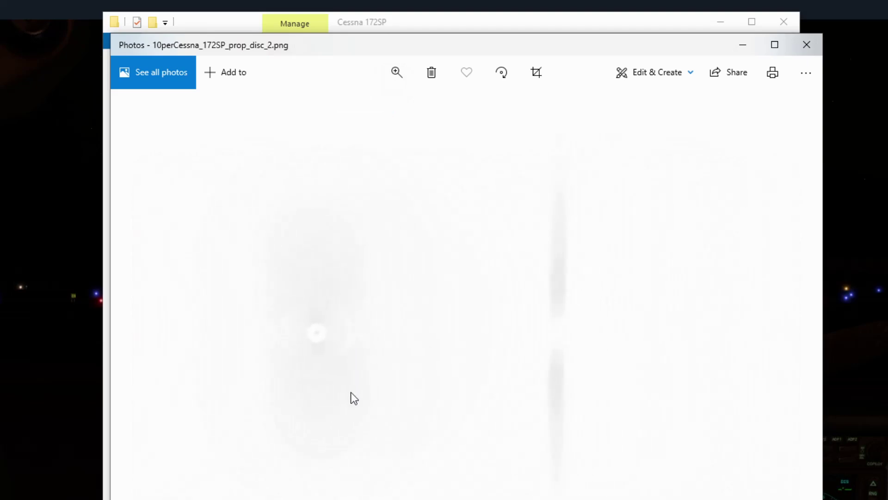
left_click(407, 79)
left_click_drag(392, 108, 334, 110)
left_click(807, 45)
double_click(296, 239)
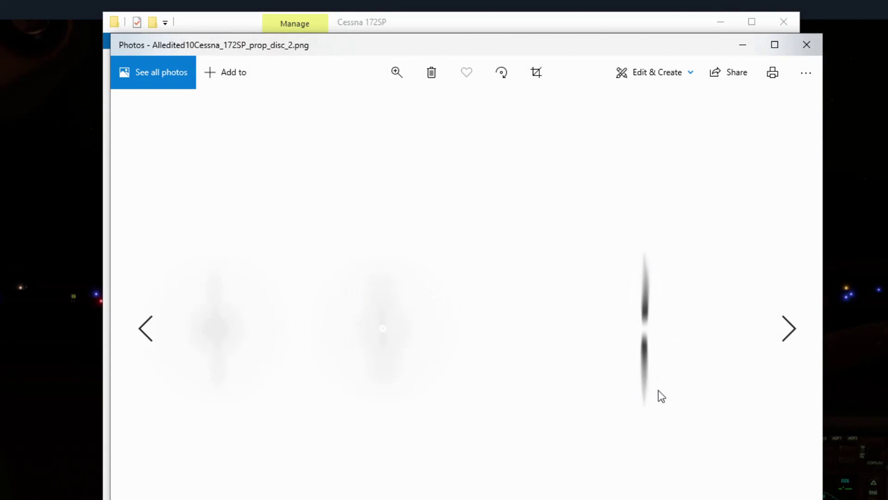
left_click(806, 45)
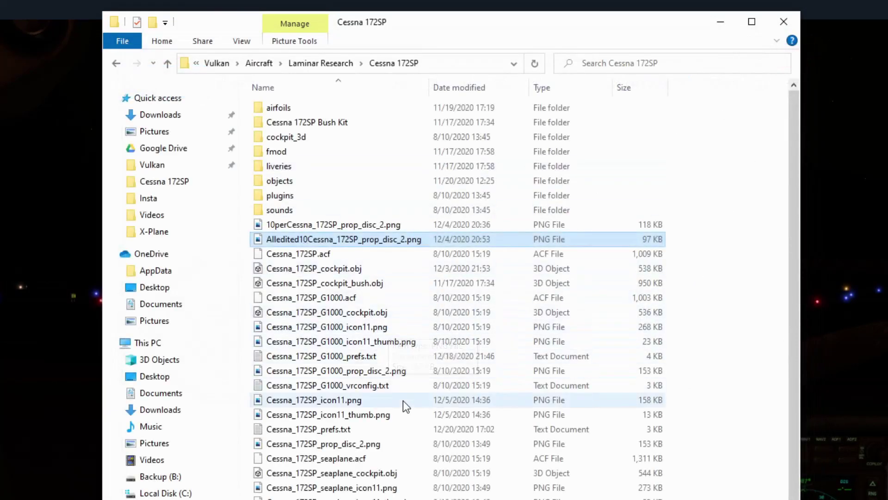
Back up the original propeller texture by renaming Cessna_172SP_prop_disc_2.png to Cessna_172SP_prop_disc_2.old and accept the extension change
left_click(358, 229)
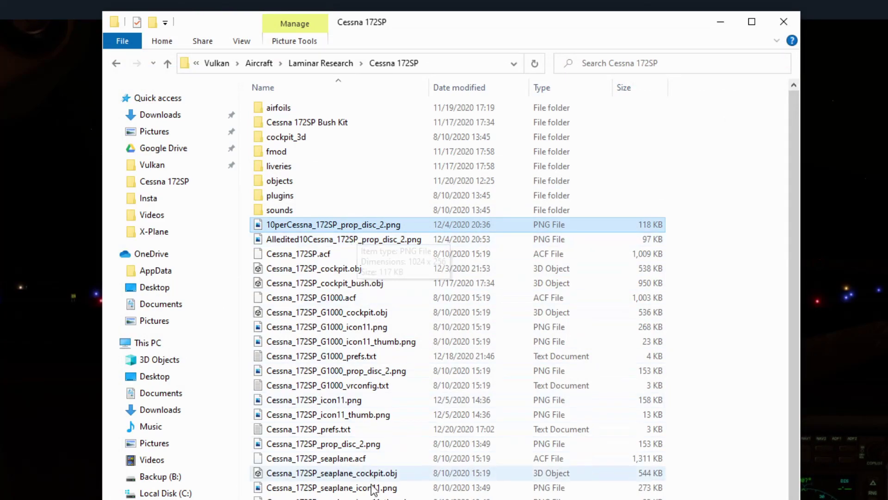
right_click(364, 444)
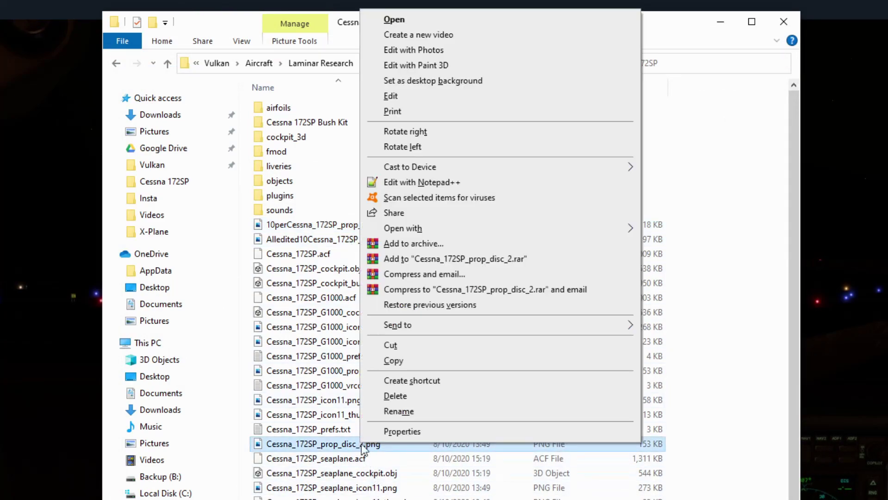
left_click(407, 410)
key("End")
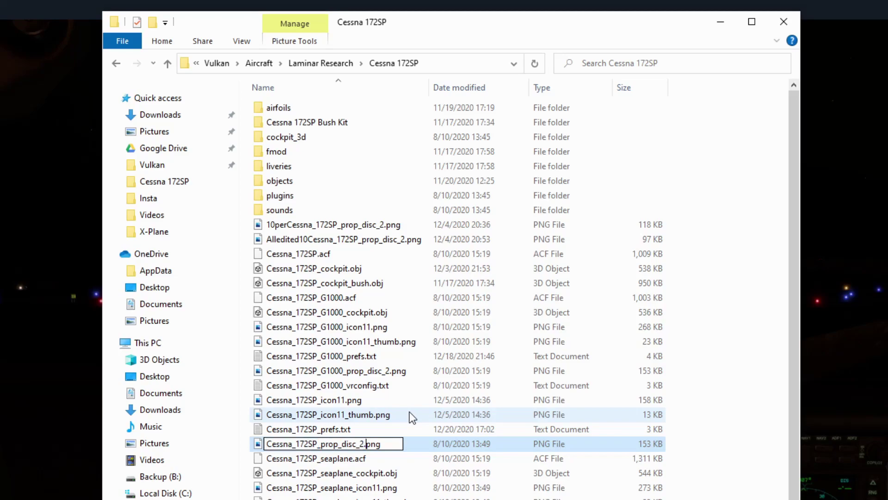
key("BackSpace")
key("BackSpace")
key("BackSpace")
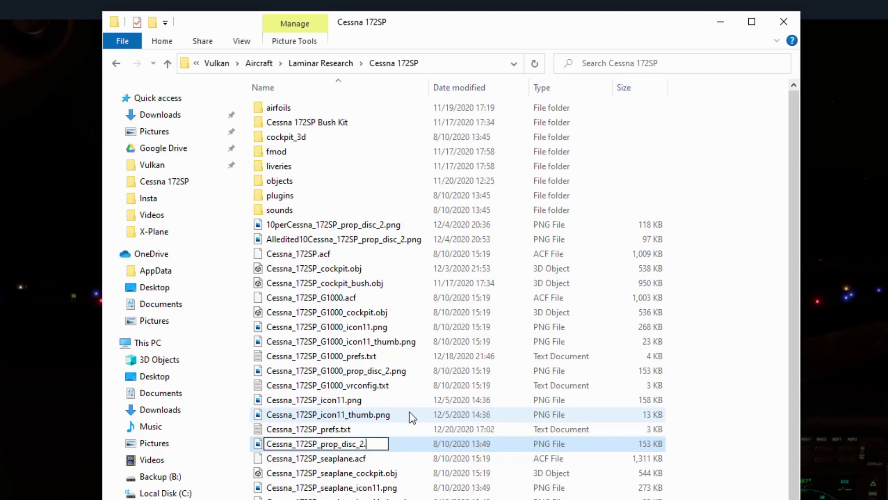
type("old")
key("Return")
left_click(492, 376)
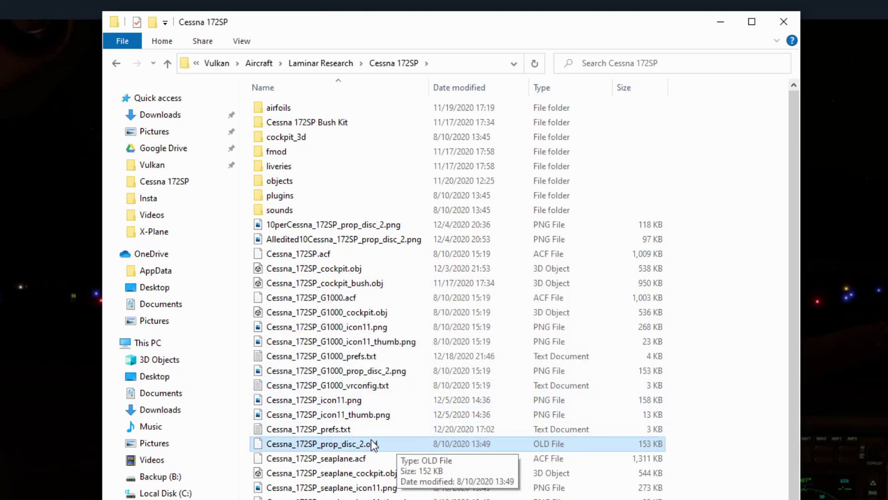
Rename 10perCessna_172SP_prop_disc_2.png to Cessna_172SP_prop_disc_2.png so it replaces the original texture
left_click(374, 227)
right_click(374, 226)
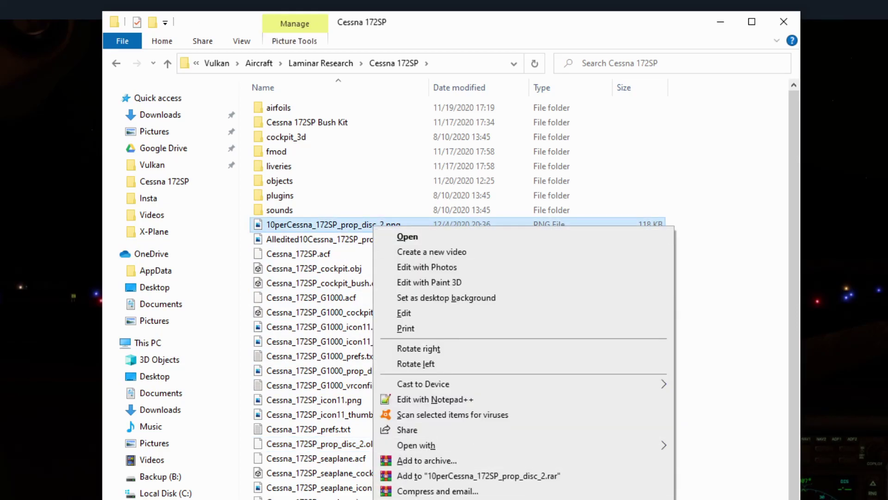
key("m")
key("Home")
key("Delete")
key("Delete")
key("Delete")
key("Delete")
key("Delete")
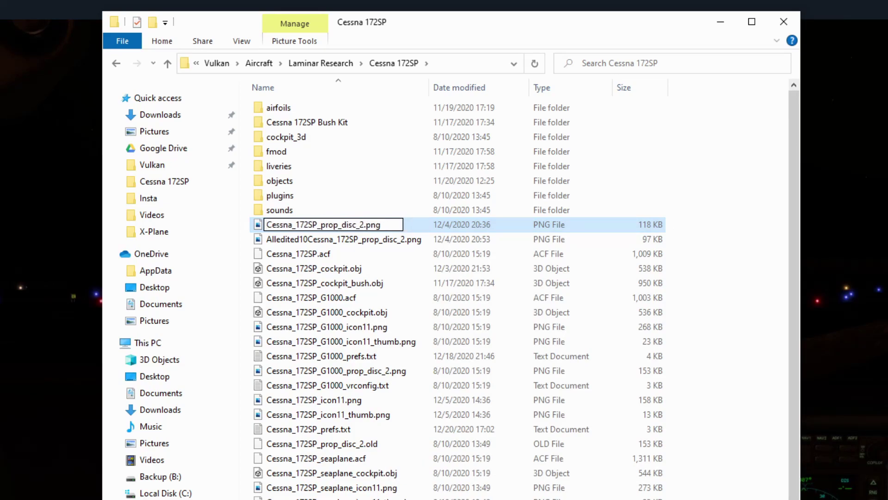
key("Return")
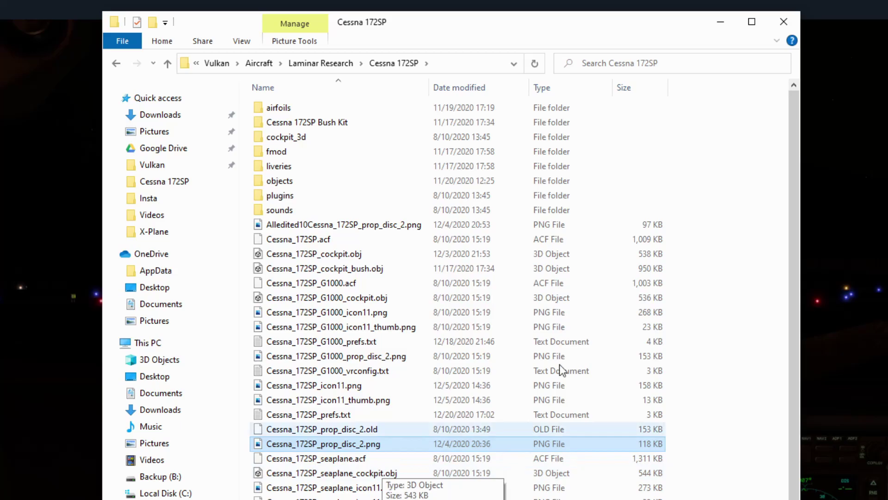
Switch back to X-Plane and start a new flight with the Beechcraft Baron 58 G1000
left_click(721, 23)
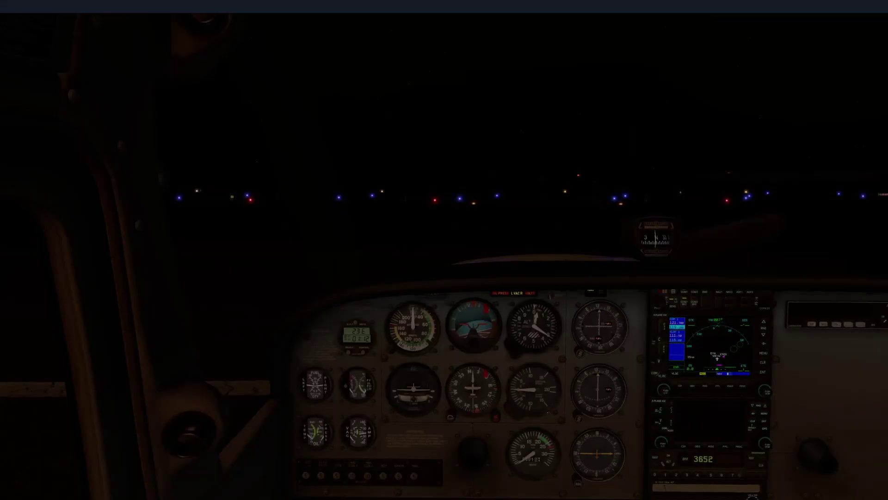
key("Escape")
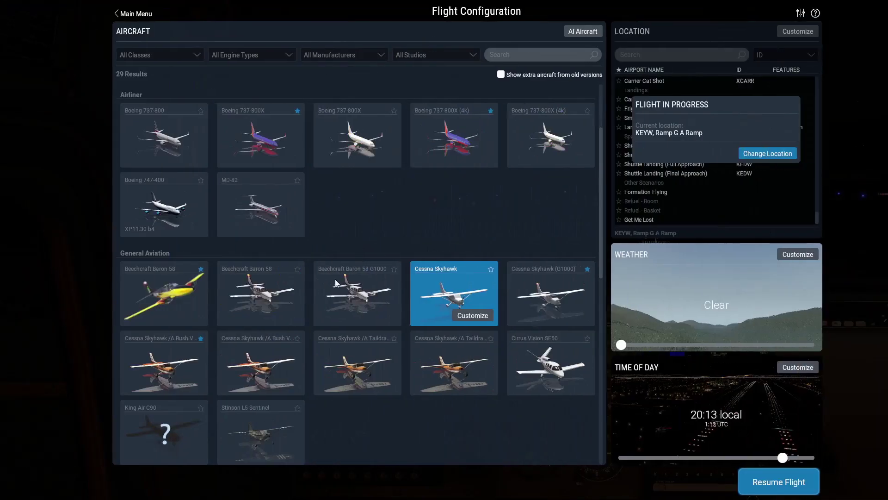
left_click(348, 299)
left_click(778, 481)
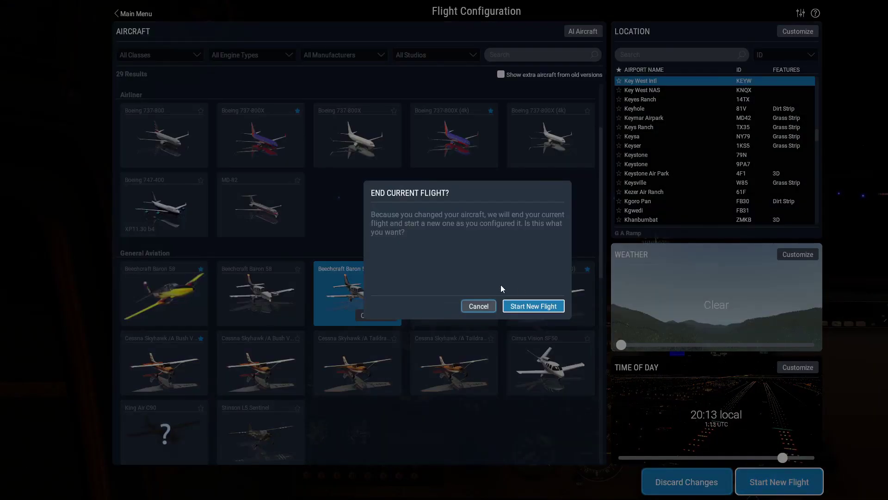
left_click(549, 305)
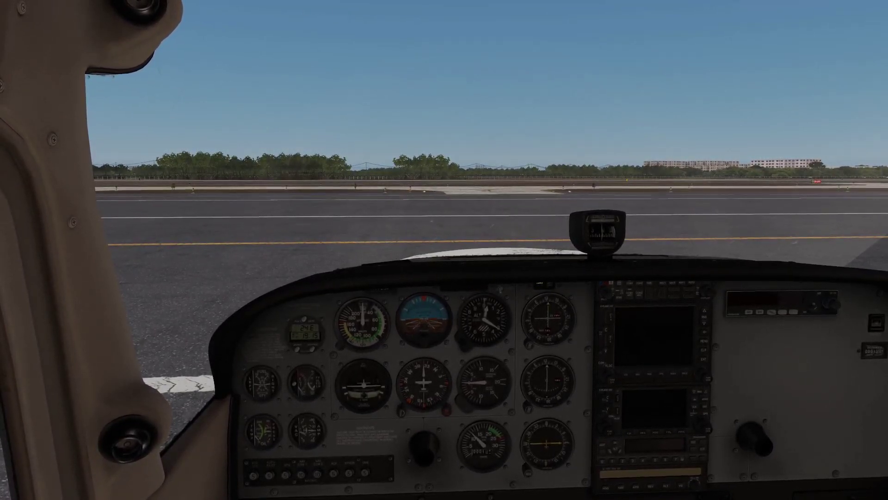
Examine the propeller disc's visibility through the Cessna Skyhawk's windshield in daylight, near and far
scroll(290, 242, "up", 6)
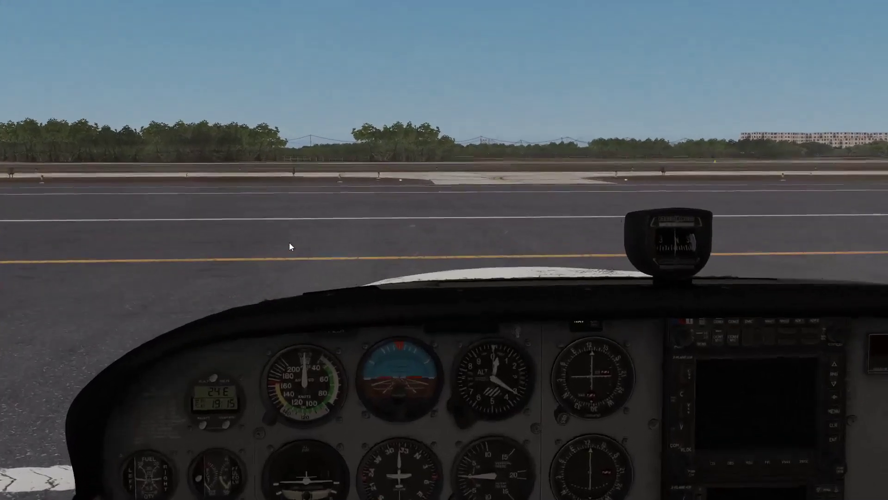
left_click_drag(236, 212, 173, 207)
scroll(259, 278, "up", 1)
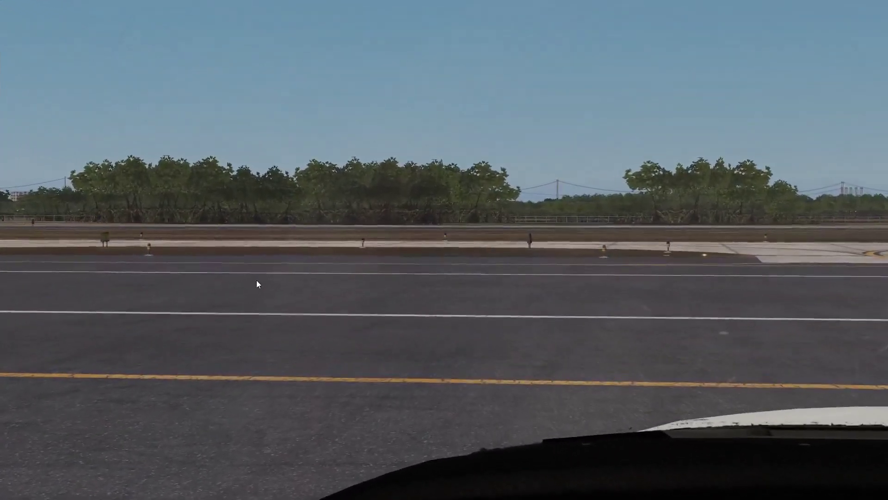
scroll(256, 279, "up", 1)
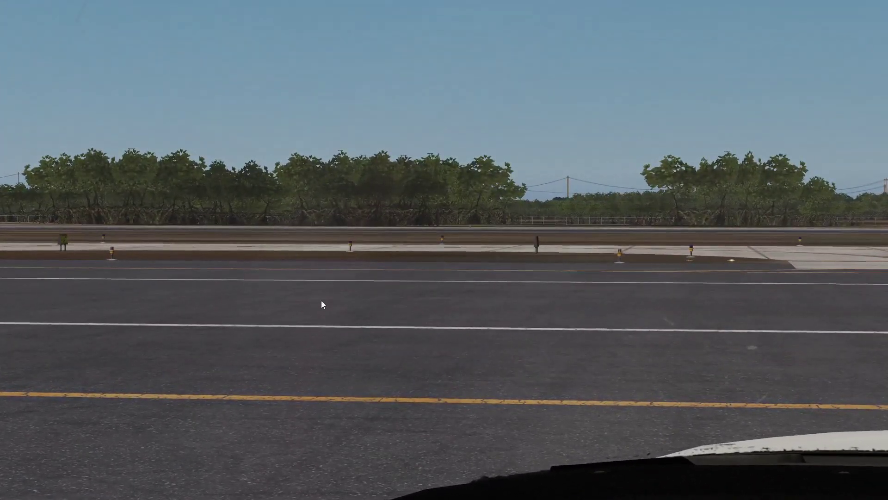
scroll(316, 300, "down", 8)
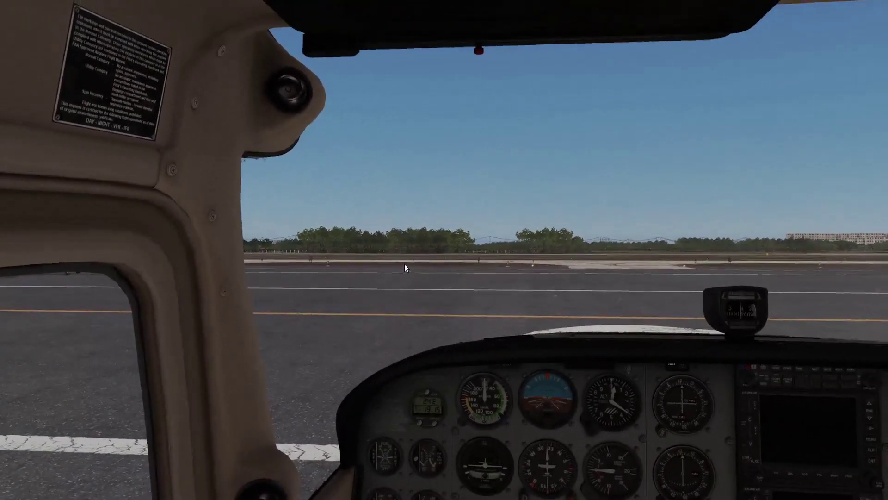
left_click_drag(404, 264, 426, 259)
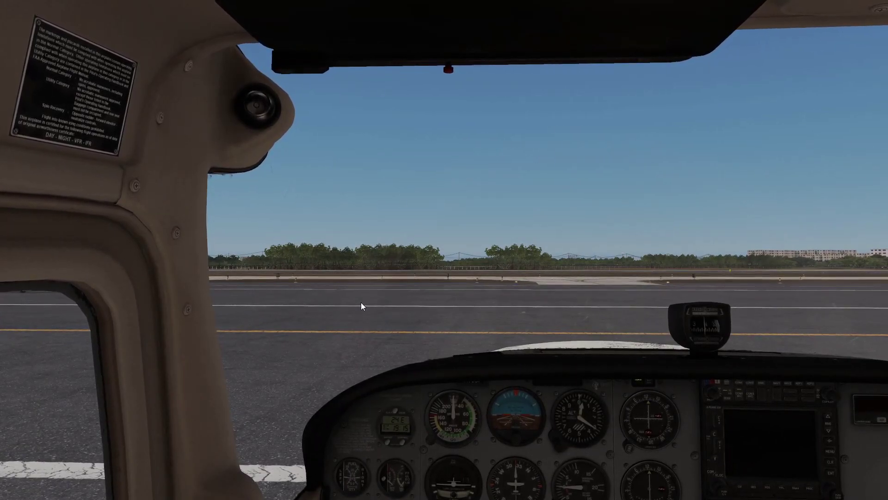
left_click_drag(360, 324, 370, 322)
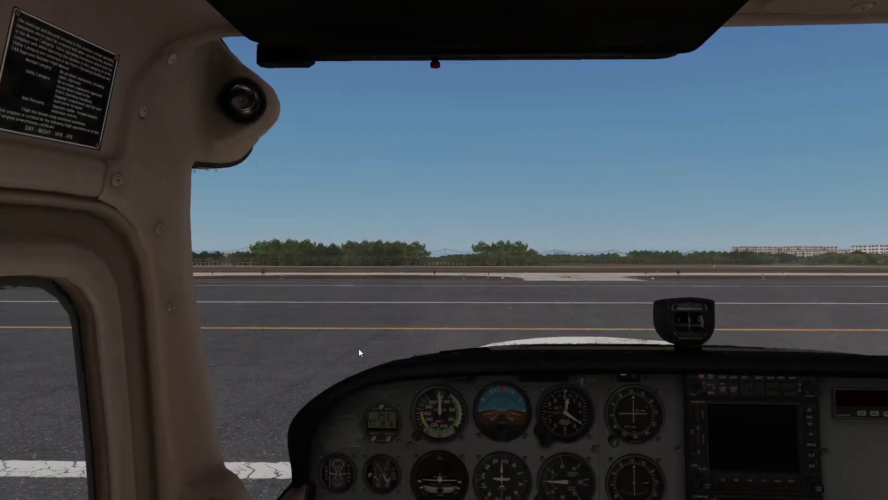
Set the flight's time of day to 19:03 local and apply the changed flight configuration
mouse_move(46, 5)
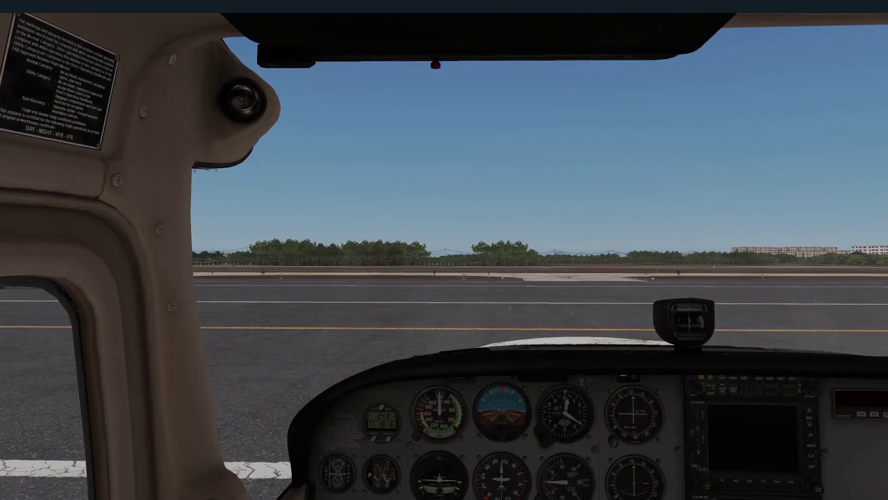
key("Escape")
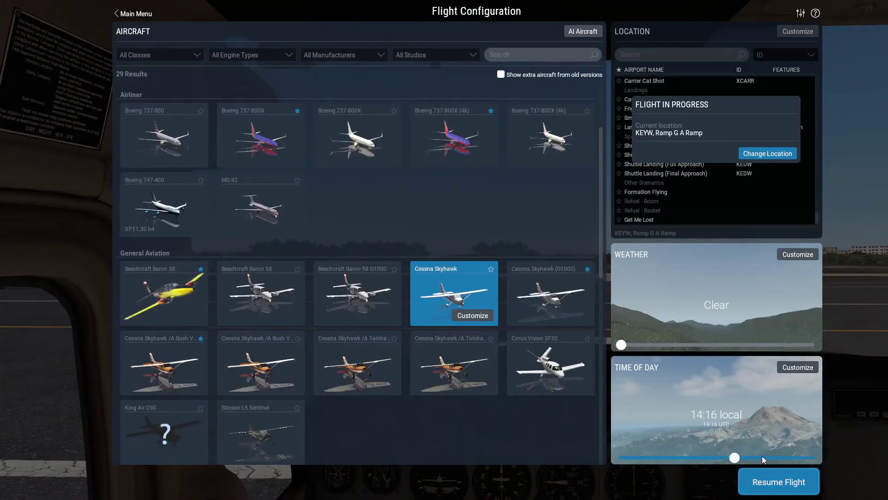
left_click_drag(736, 456, 774, 456)
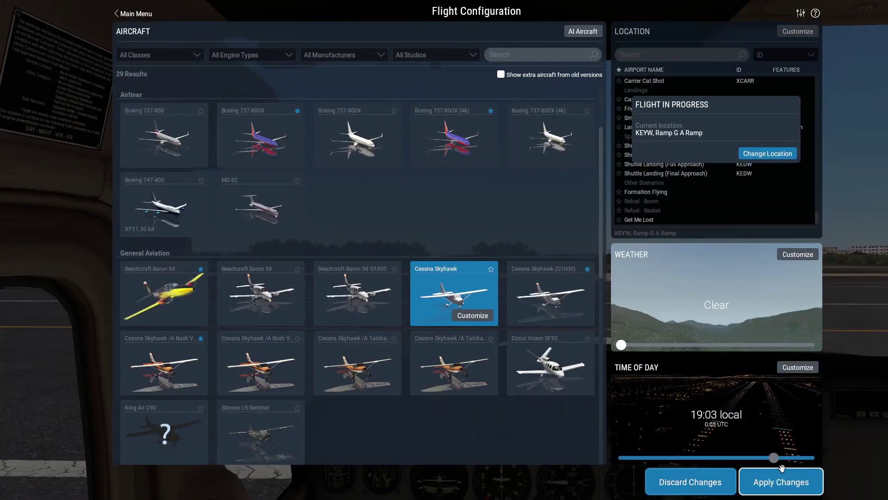
left_click(787, 481)
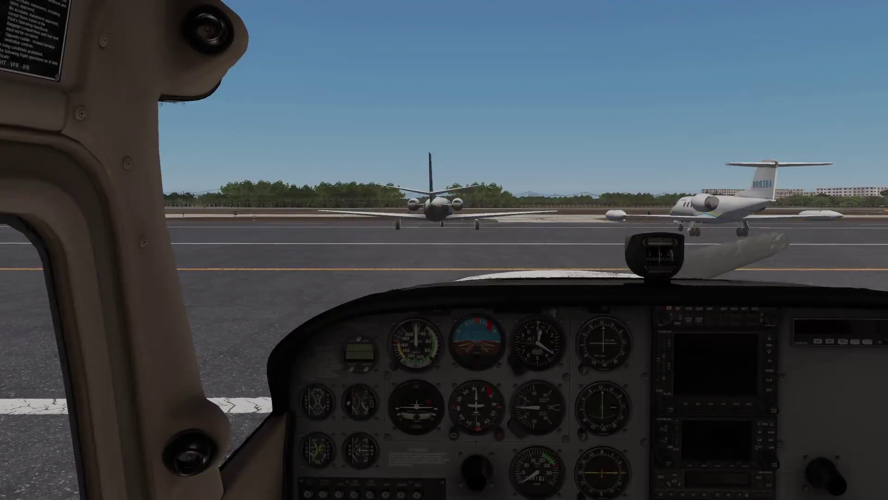
Start the Cessna Skyhawk's engine from the cockpit to check the propeller through the windshield
mouse_move(170, 200)
left_mouse_down()
mouse_move(176, 230)
mouse_move(171, 201)
left_mouse_up()
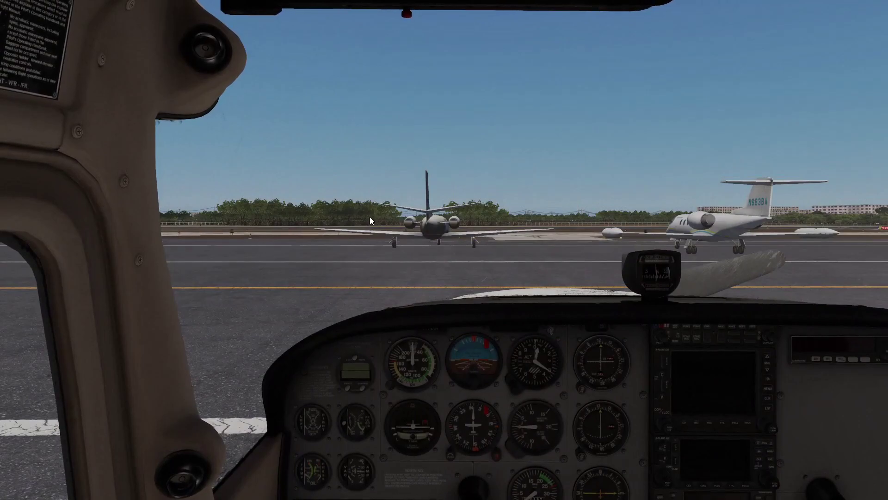
key("ctrl+e")
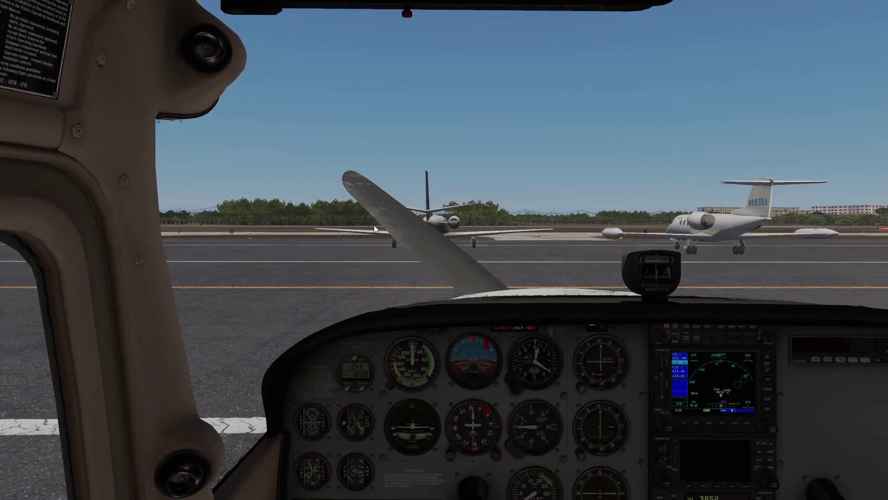
key("ctrl+e")
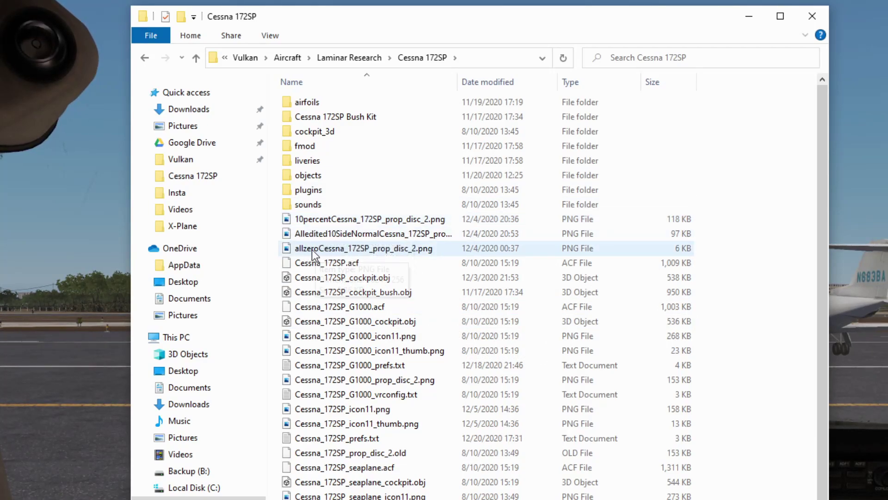
Preview the Alledited10SideNormalCessna_172SP_prop_disc_2.png texture in the Cessna 172SP folder, and close the image
mouse_move(354, 248)
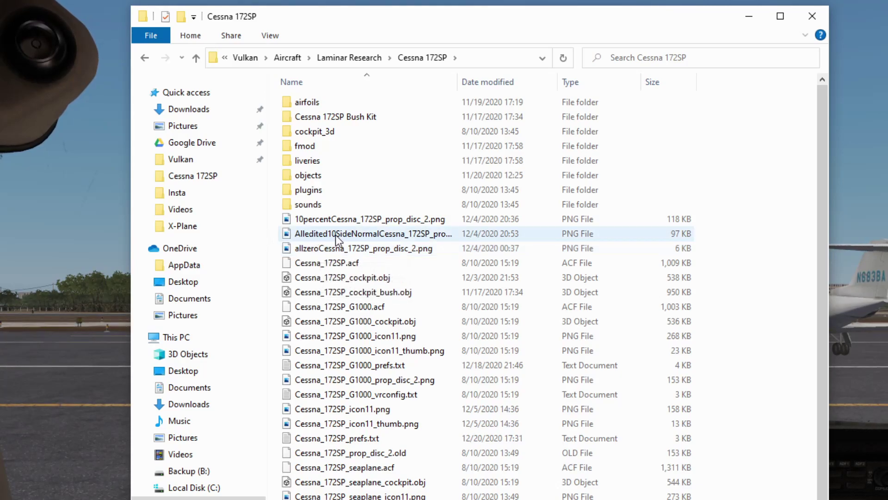
mouse_move(335, 234)
double_click(368, 234)
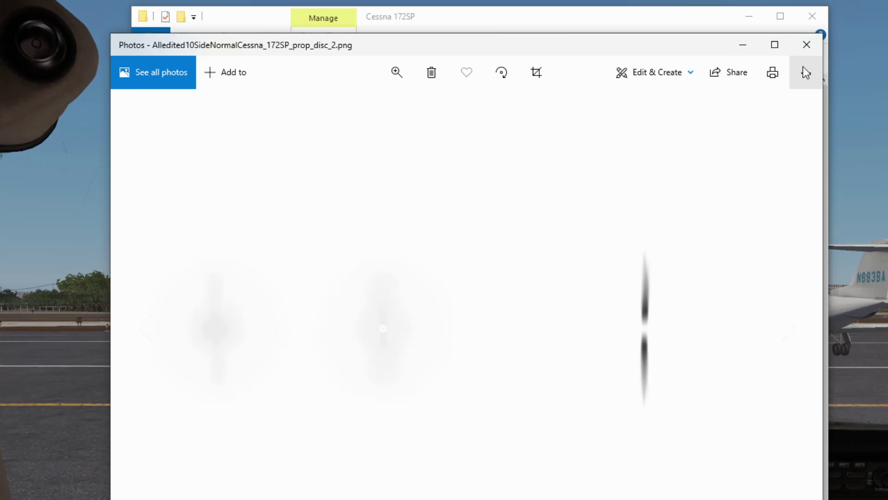
left_click(807, 45)
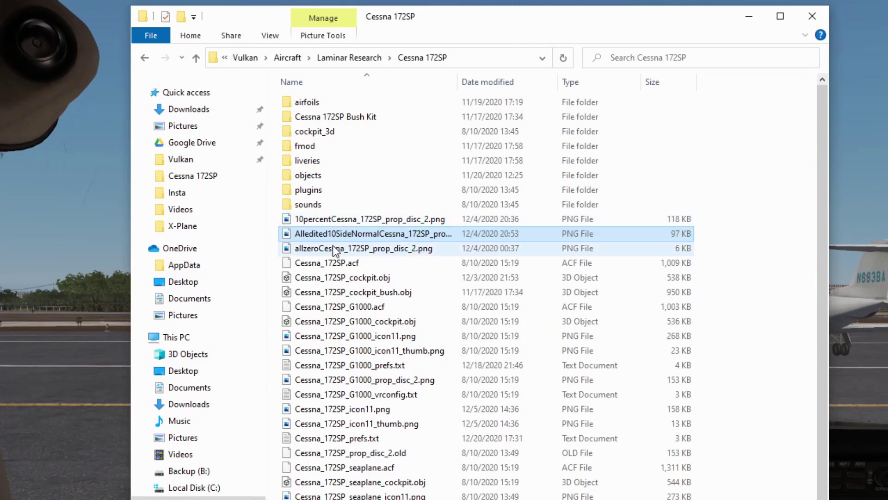
right_click(304, 249)
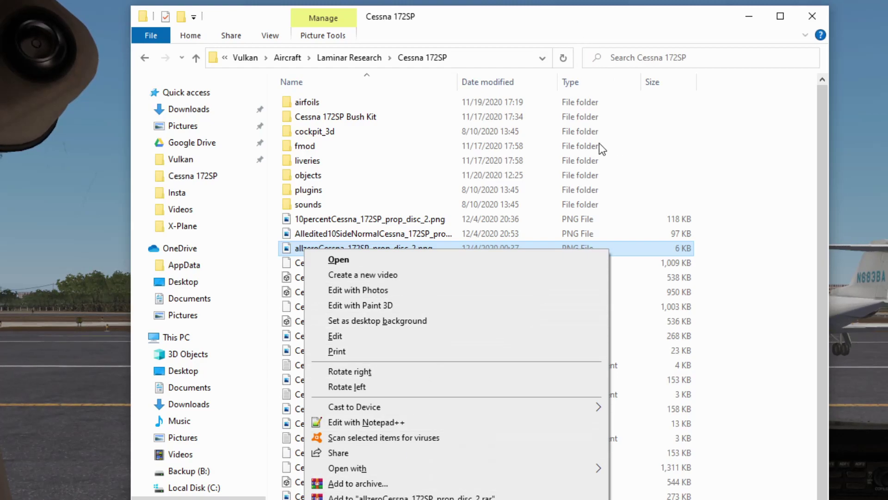
key("alt+Tab")
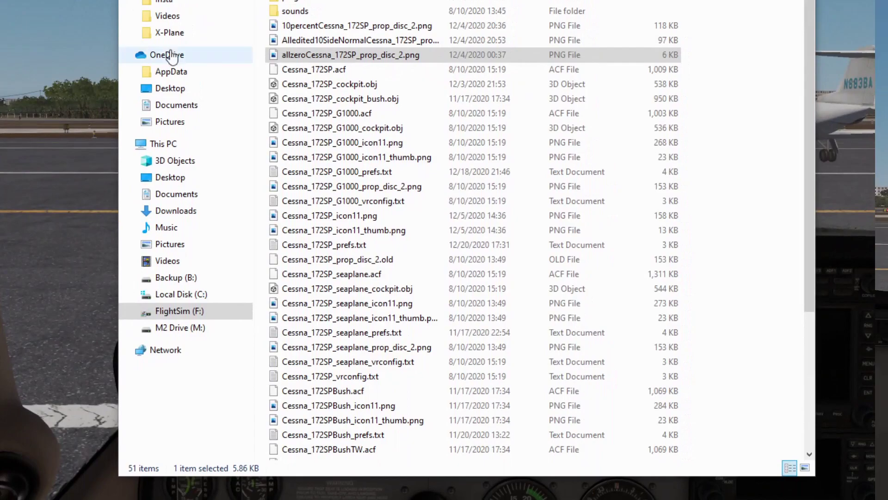
left_click(342, 123)
right_click(329, 55)
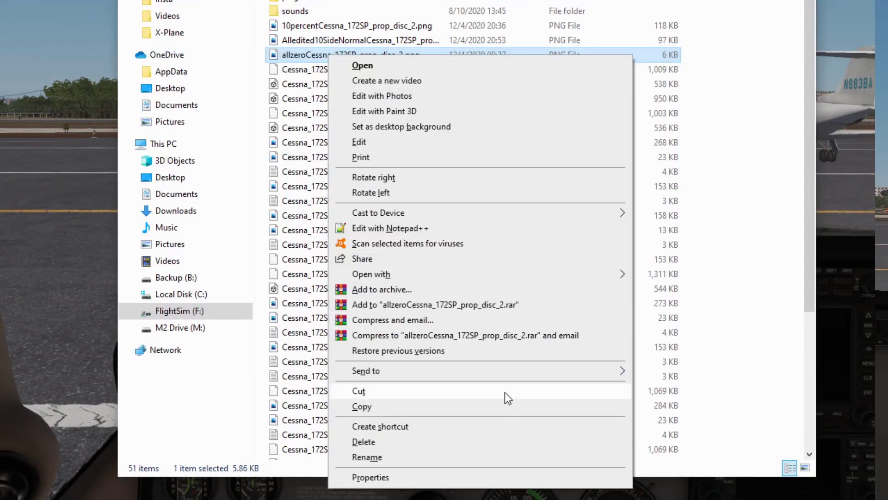
left_click(509, 455)
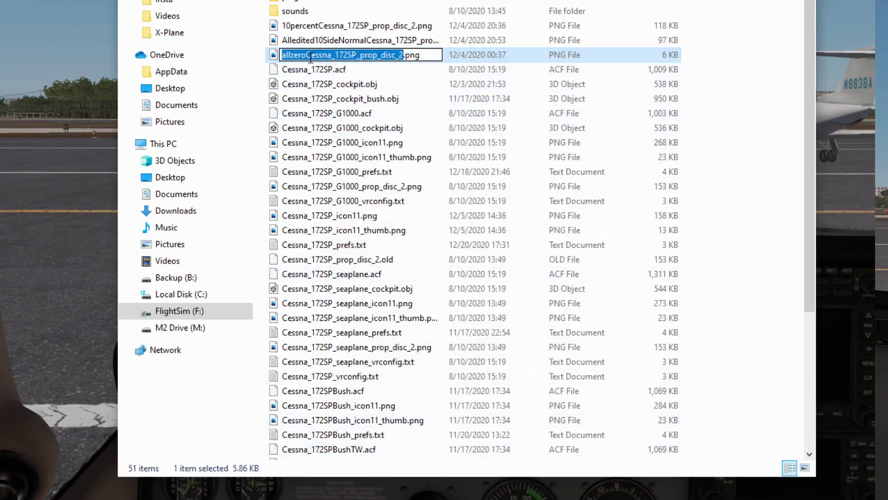
left_click(308, 56)
left_click_drag(290, 55, 282, 55)
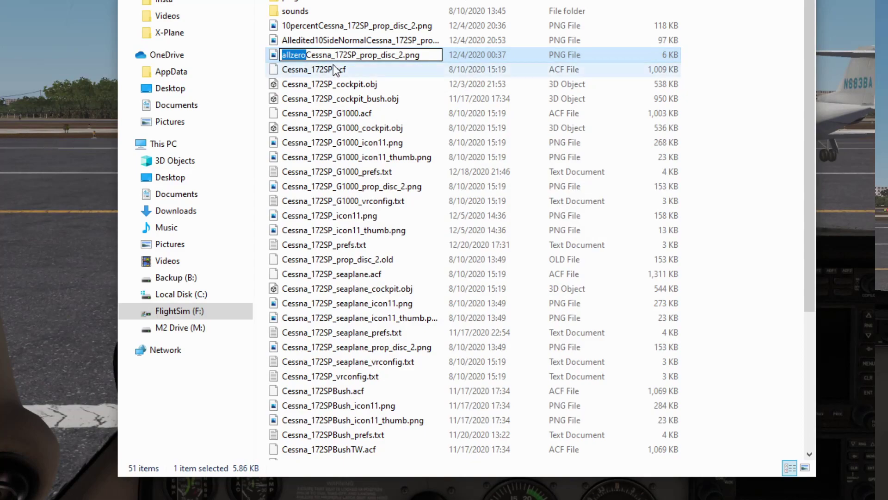
left_click(316, 261)
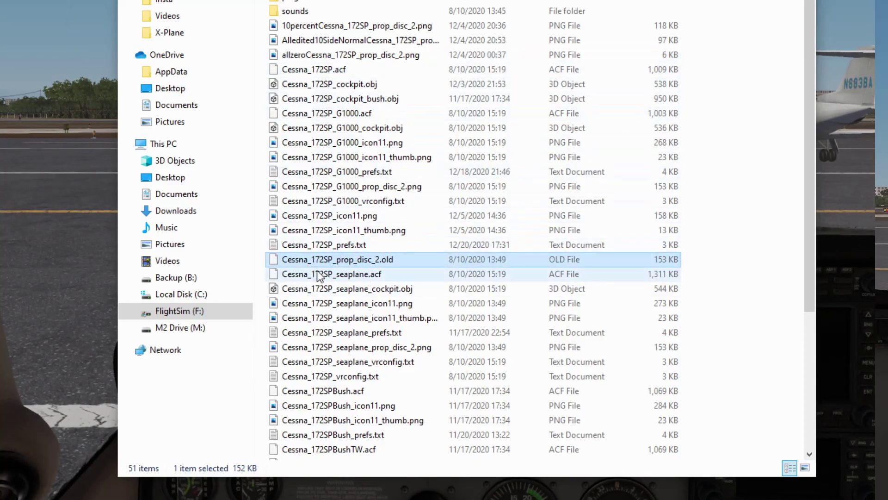
Try to open the backup Cessna_172SP_prop_disc_2.old to view the original propeller texture, and dismiss the app chooser
left_click(355, 260)
left_click(384, 260)
left_click(381, 270)
double_click(380, 260)
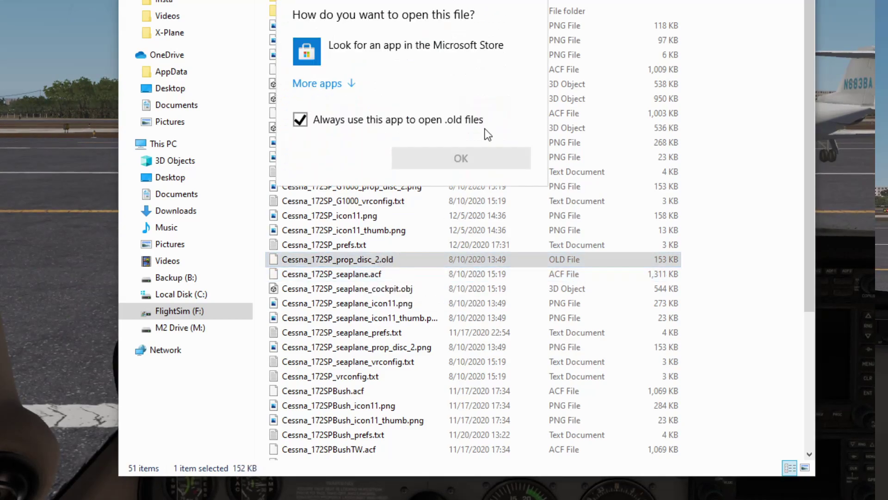
key("Escape")
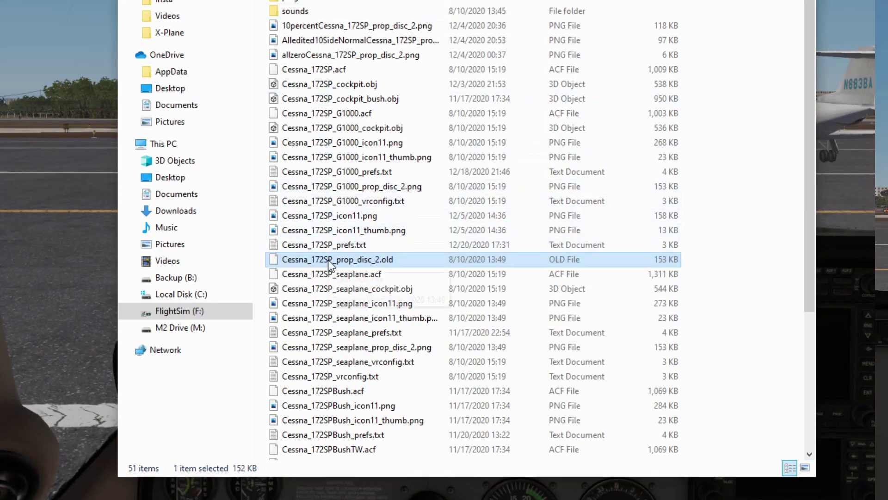
Rename 10percentCessna_172SP_prop_disc_2.png to Cessna_172SP_prop_disc_2.png so it serves as the active propeller texture
left_click(367, 56)
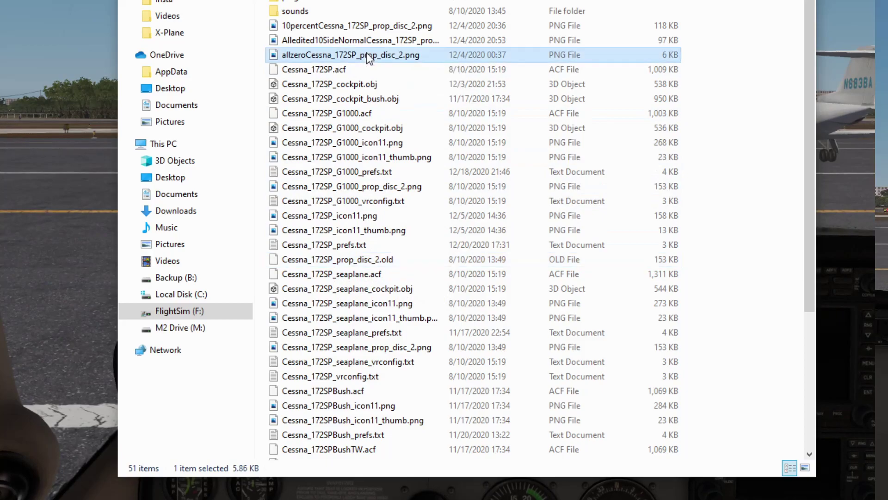
right_click(361, 27)
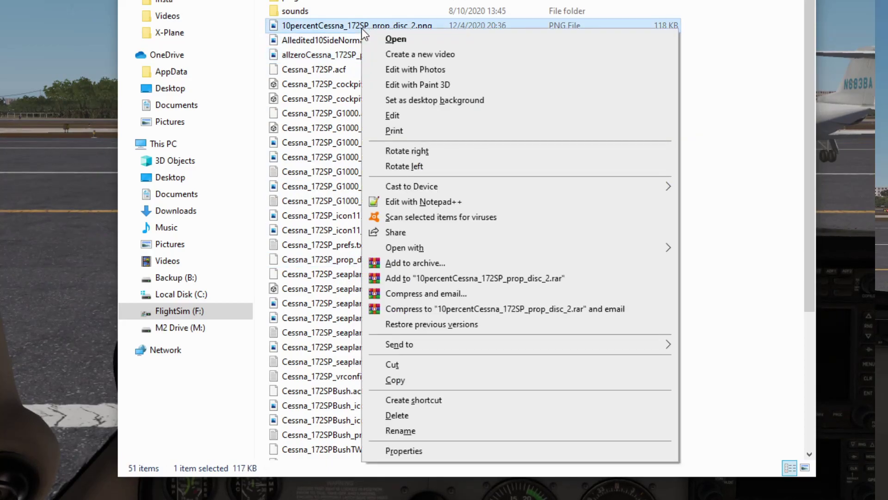
left_click(456, 430)
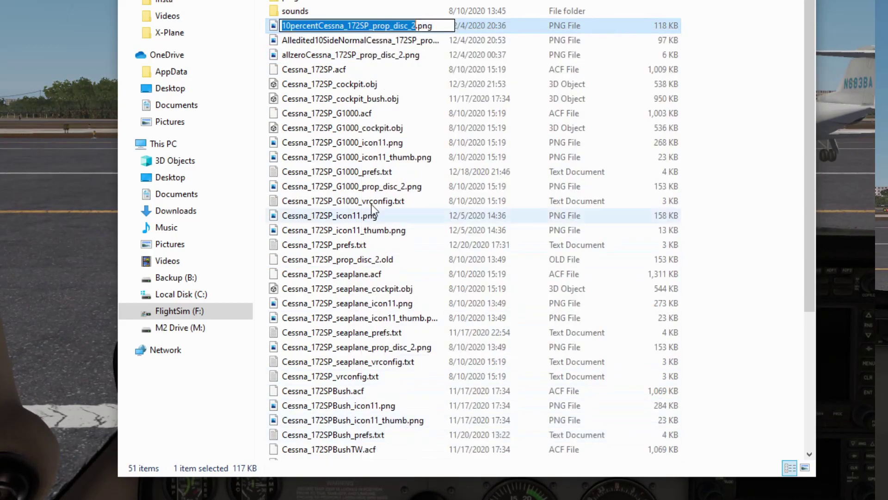
key("Home")
key("Delete")
key("Delete")
key("Delete")
key("Delete")
key("Delete")
key("Delete")
key("Delete")
key("Delete")
key("Delete")
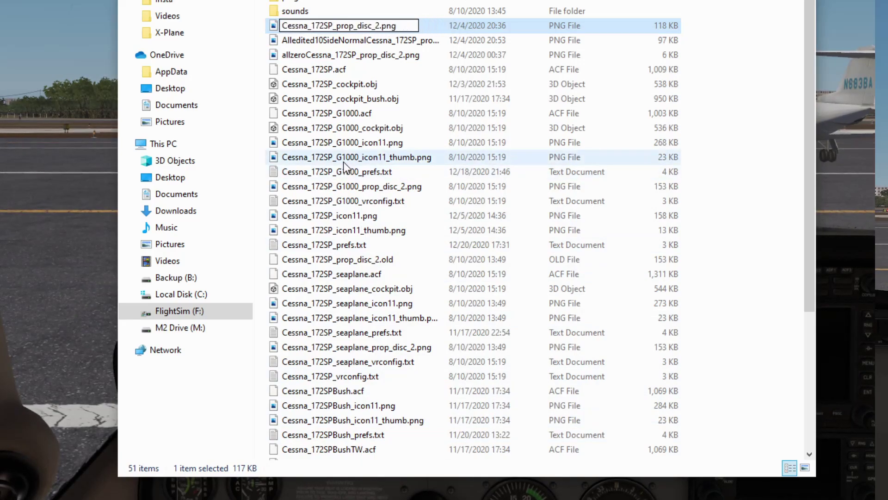
key("Return")
Preview the renamed Cessna_172SP_prop_disc_2.png texture, then close the image and the folder window to return to X-Plane
double_click(351, 259)
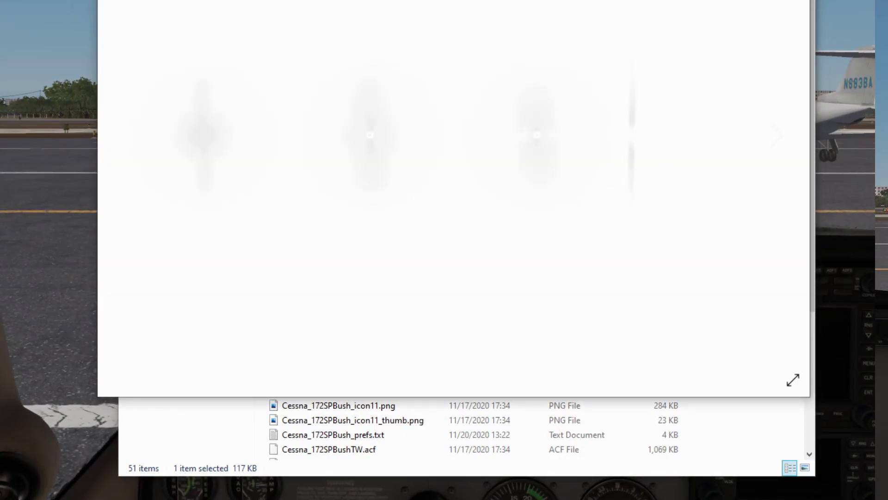
key("alt+F4")
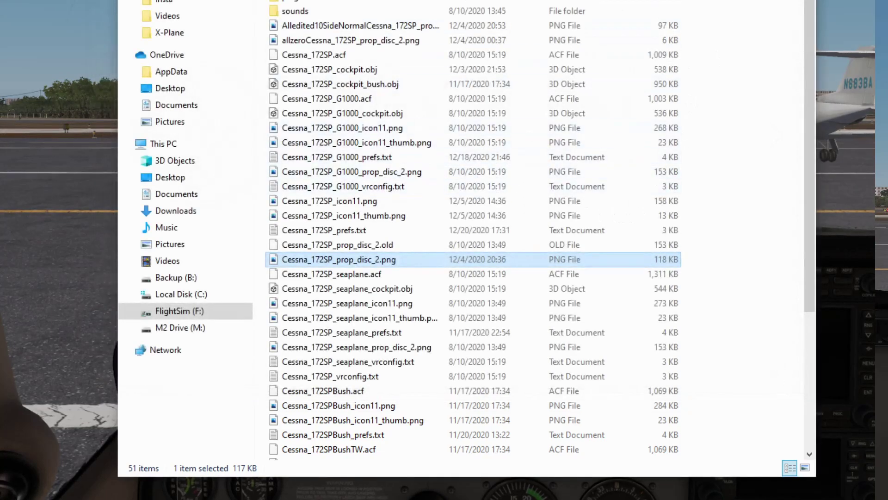
key("alt+F4")
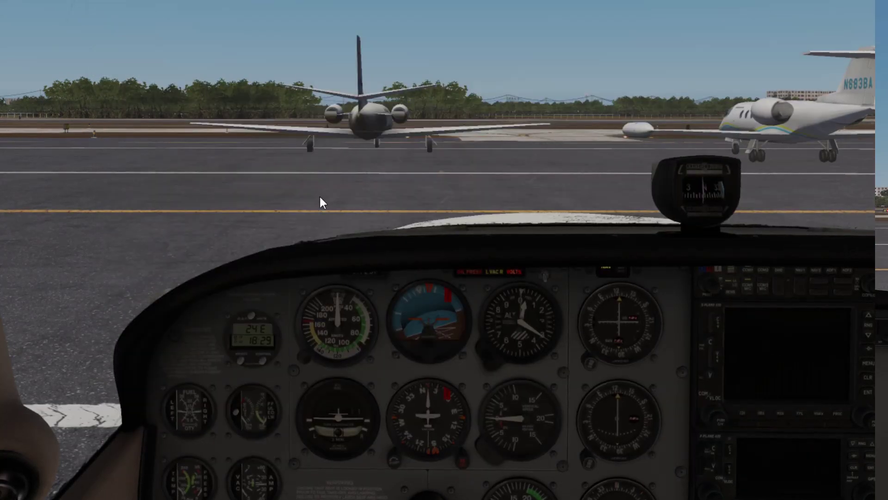